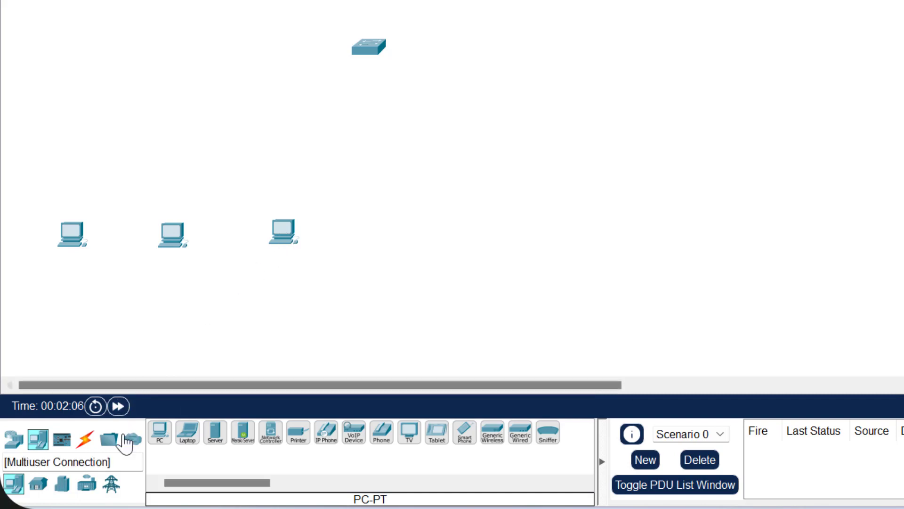
Step: Add three more PCs to the existing row below the switch, spaced evenly for six PCs in all
left_click(405, 231)
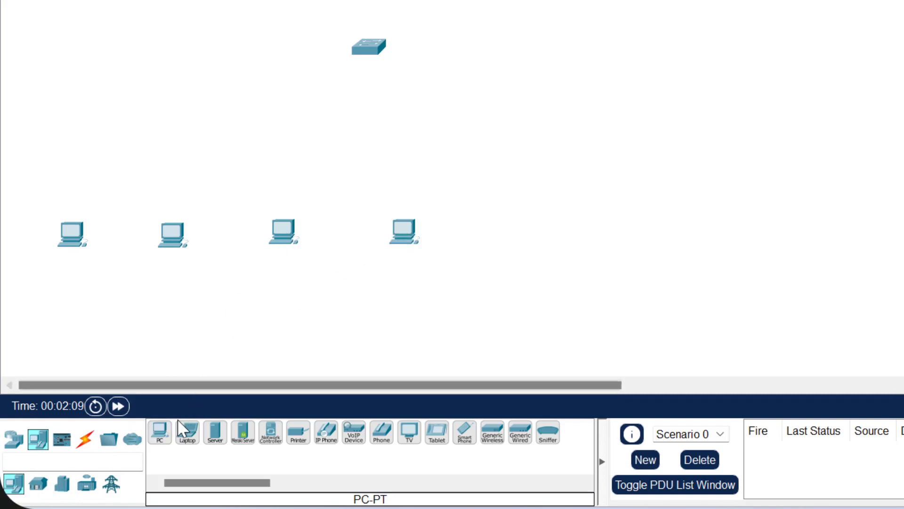
left_click(161, 434)
left_click(521, 232)
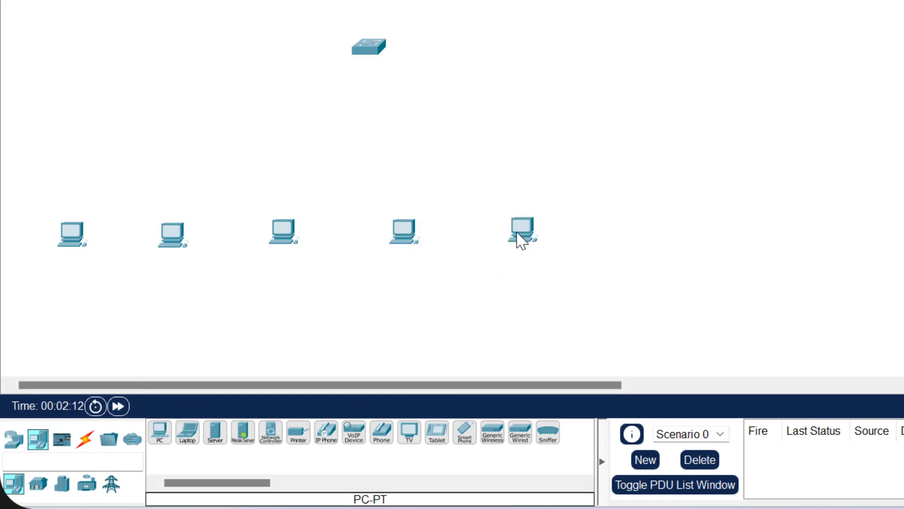
left_click(169, 440)
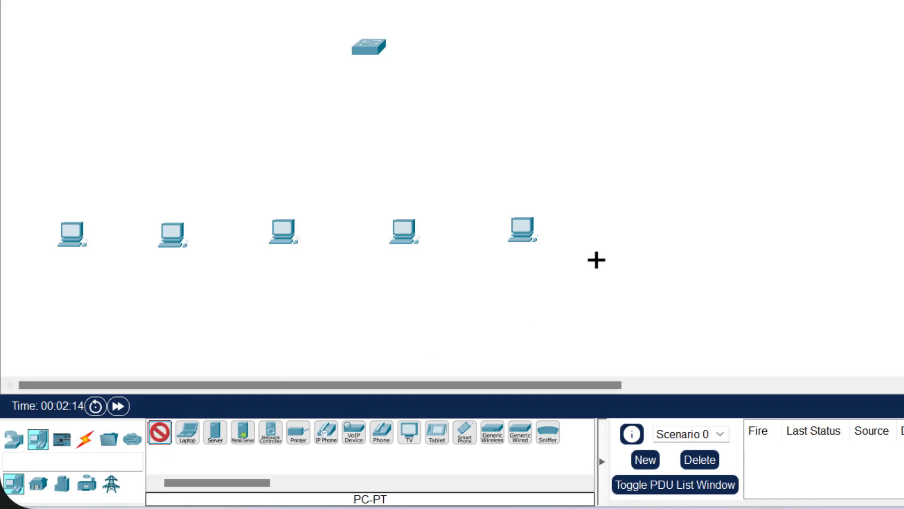
left_click(645, 232)
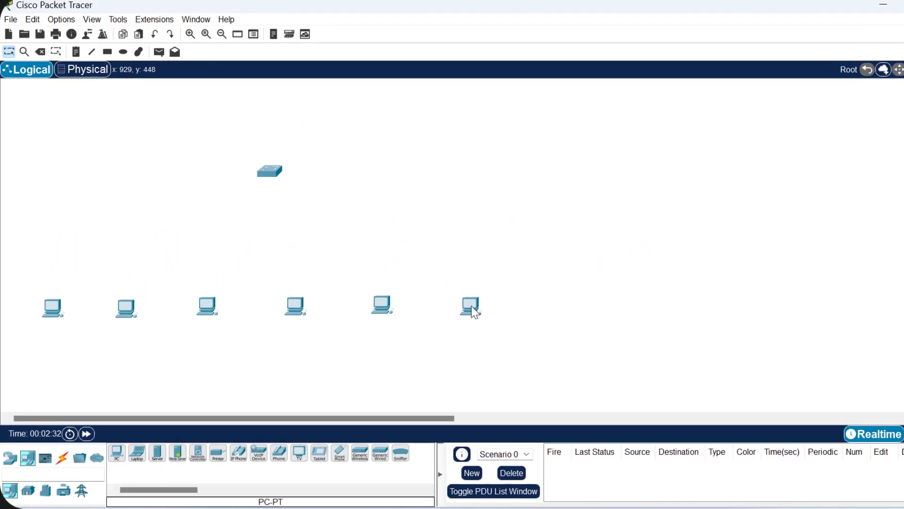
Step: Examine the ports of Switch0 in an enlarged physical device view, then close its window
left_click(269, 177)
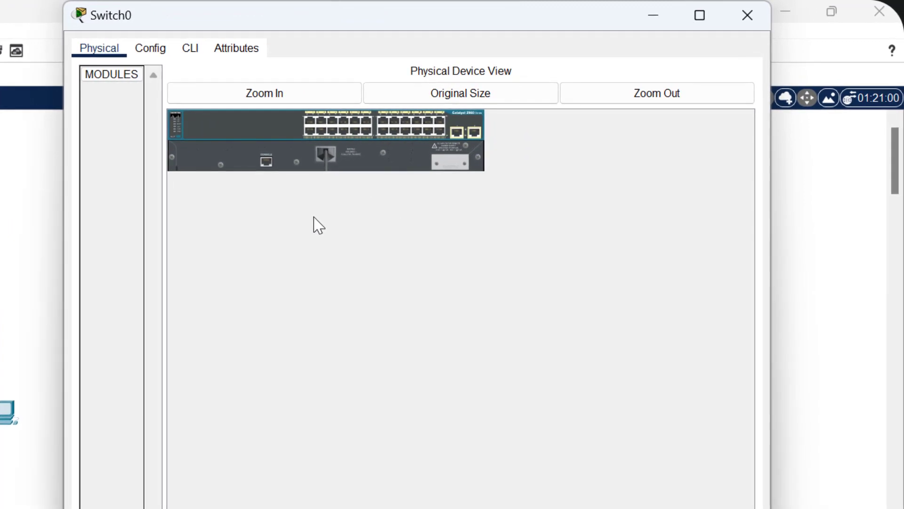
left_click(327, 97)
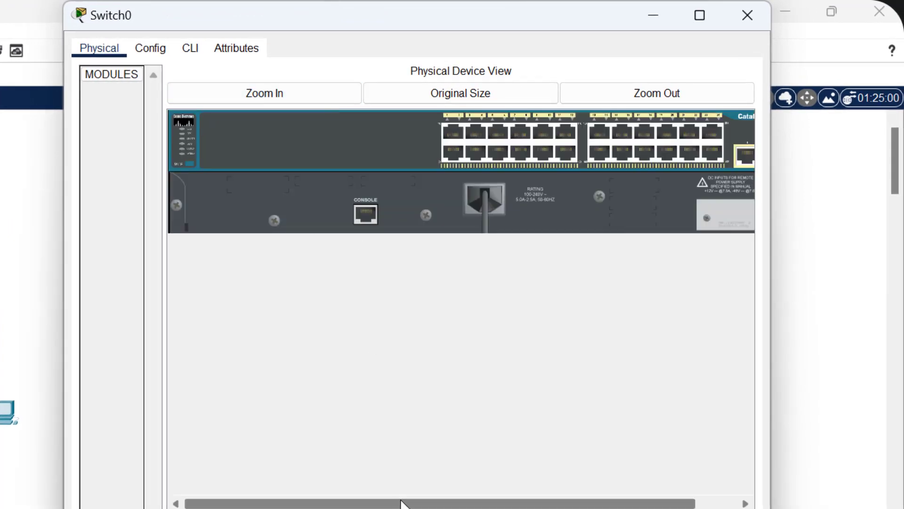
left_click_drag(400, 502, 449, 502)
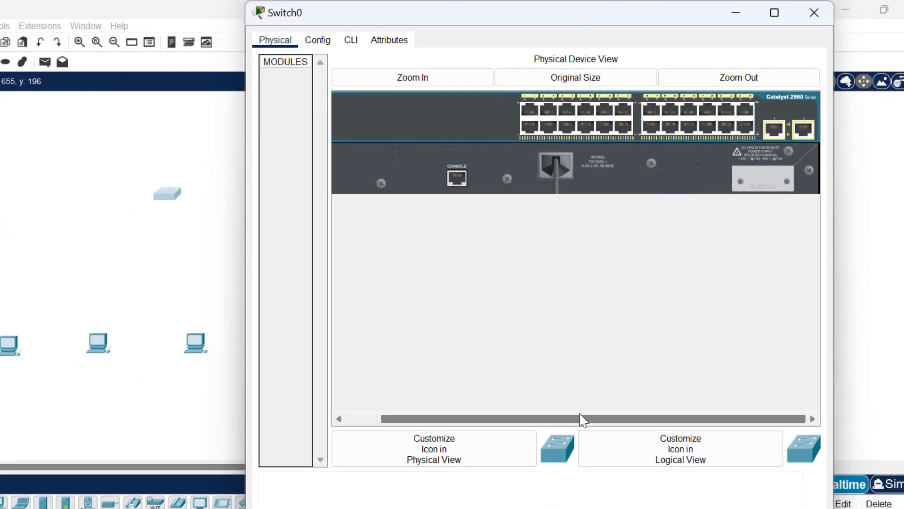
left_click(815, 12)
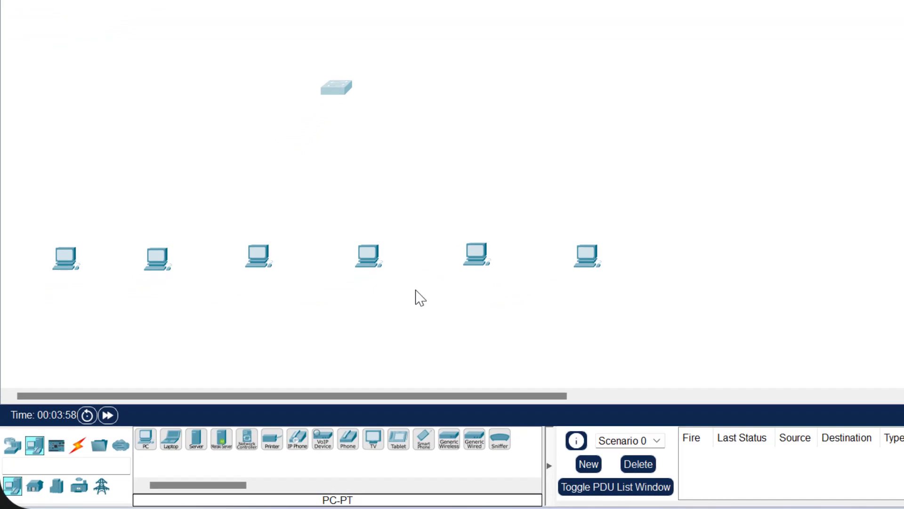
Step: Connect FastEthernet0 on the first PC to the switch's FastEthernet0/1 with a Copper Straight-Through cable
left_click(79, 447)
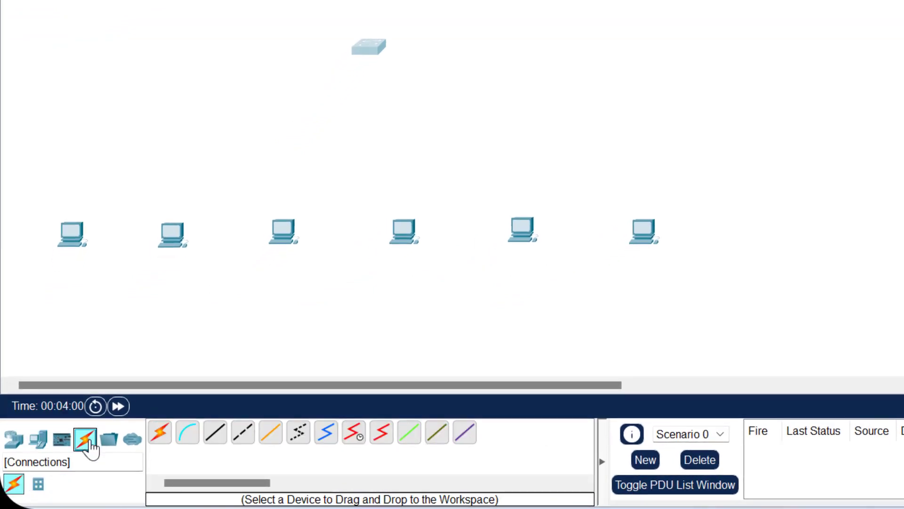
left_click(214, 440)
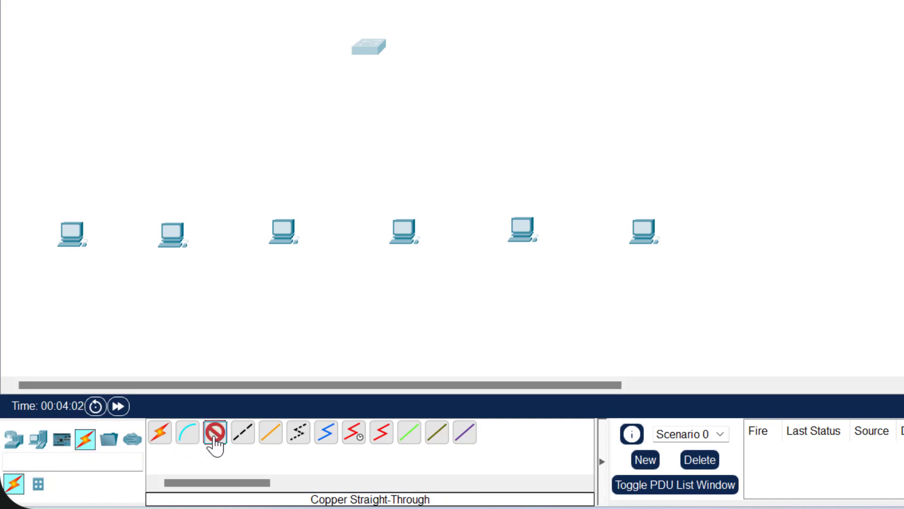
left_click(73, 237)
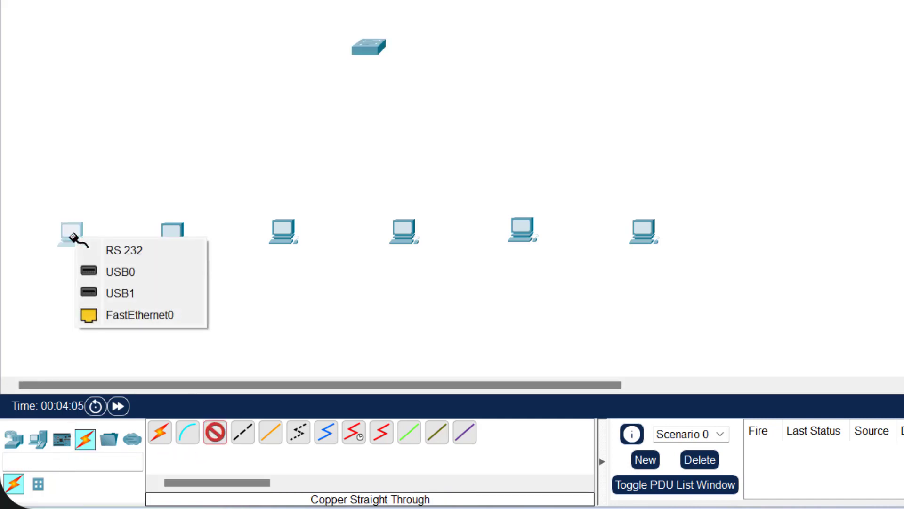
left_click(122, 315)
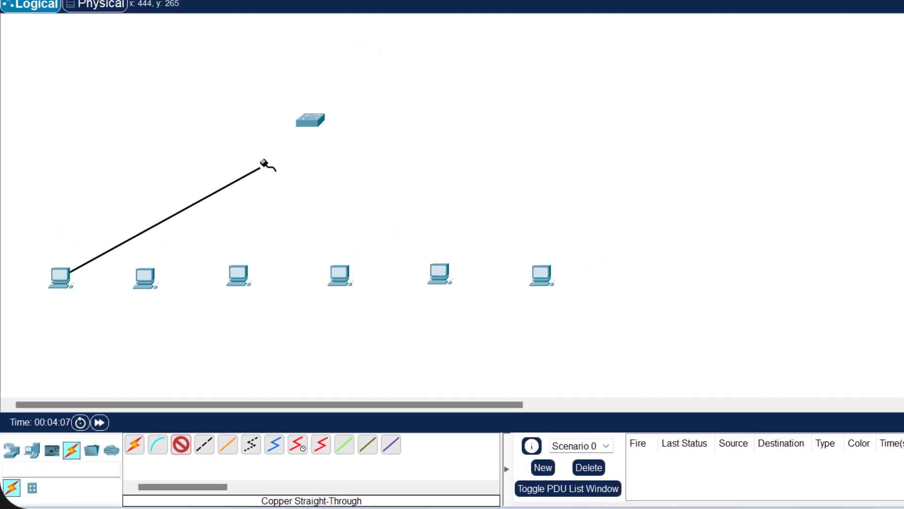
left_click(310, 119)
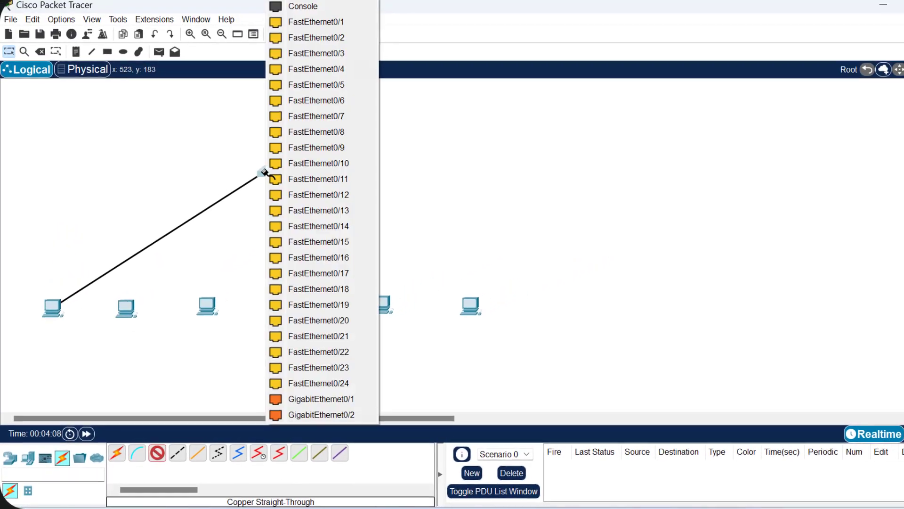
left_click(292, 26)
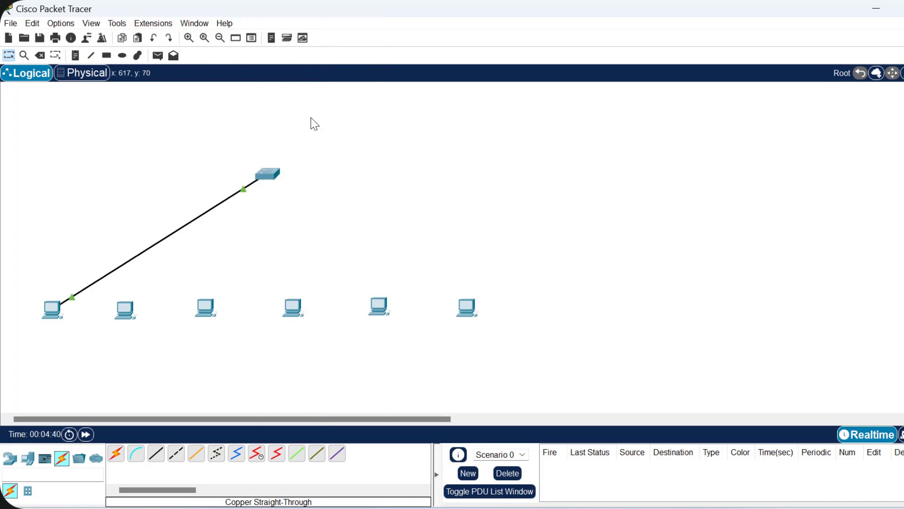
Step: Connect FastEthernet0 on the second PC to the switch's FastEthernet0/2 with a Copper Straight-Through cable
left_click(156, 453)
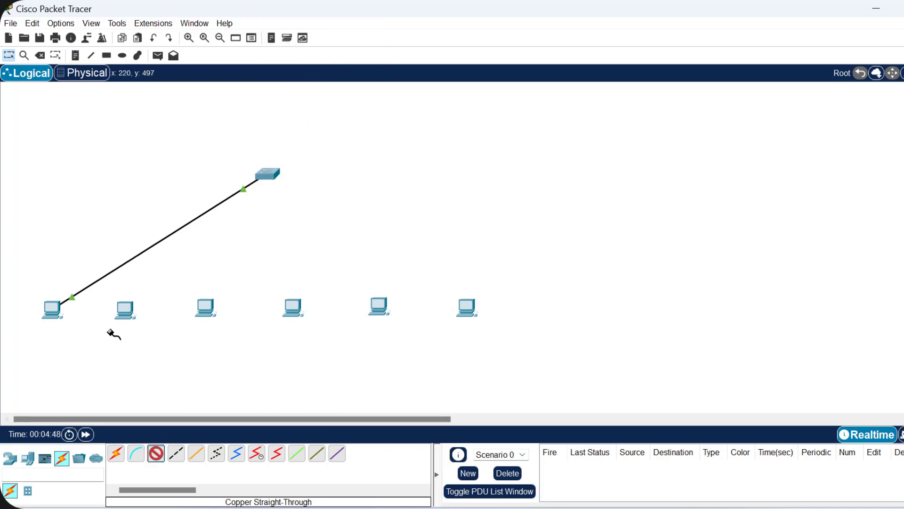
left_click(125, 310)
left_click(158, 371)
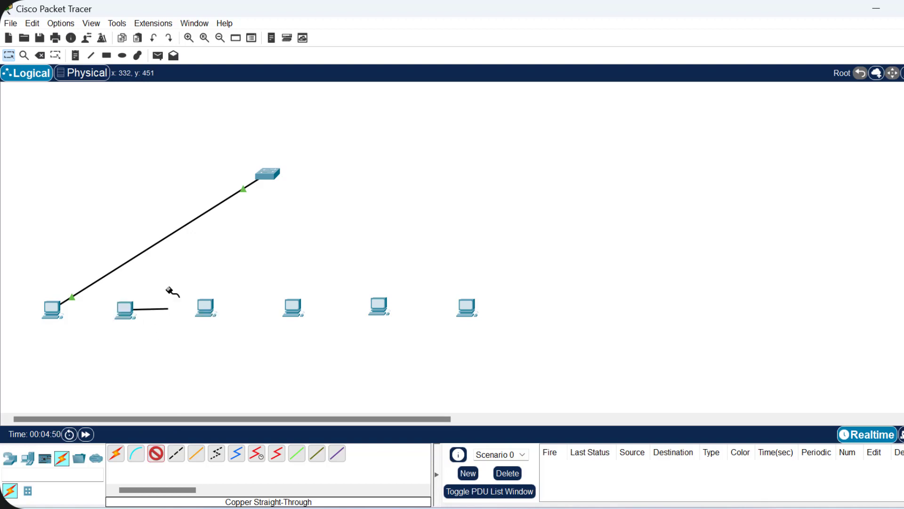
left_click(262, 178)
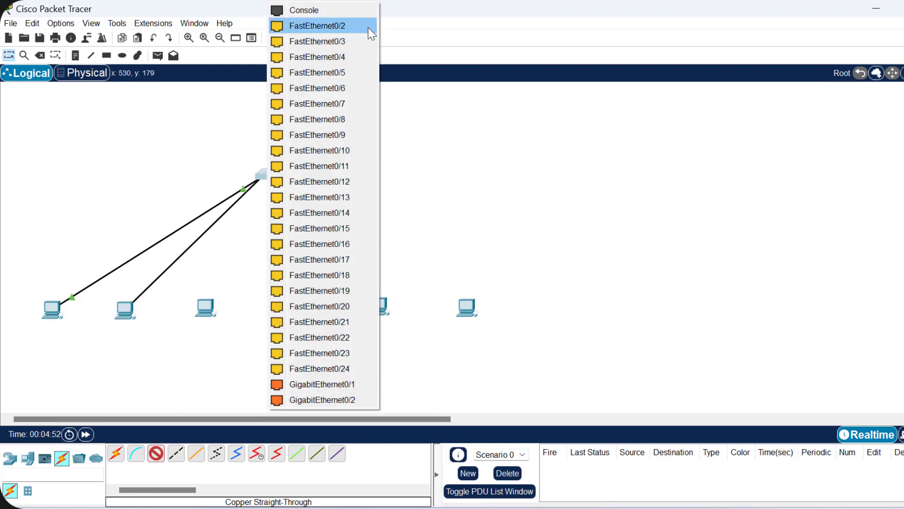
left_click(369, 28)
Step: Connect the third and fourth PCs to free FastEthernet ports on the switch with Copper Straight-Through cables
left_click(206, 307)
left_click(245, 363)
left_click(266, 175)
left_click(317, 41)
left_click(292, 307)
left_click(337, 364)
left_click(267, 176)
left_click(320, 56)
Step: Connect the fifth and sixth PCs to free FastEthernet ports on the switch with Copper Straight-Through cables
left_click(379, 306)
left_click(403, 363)
left_click(268, 175)
left_click(271, 242)
left_click(466, 307)
left_click(506, 364)
left_click(267, 175)
left_click(325, 198)
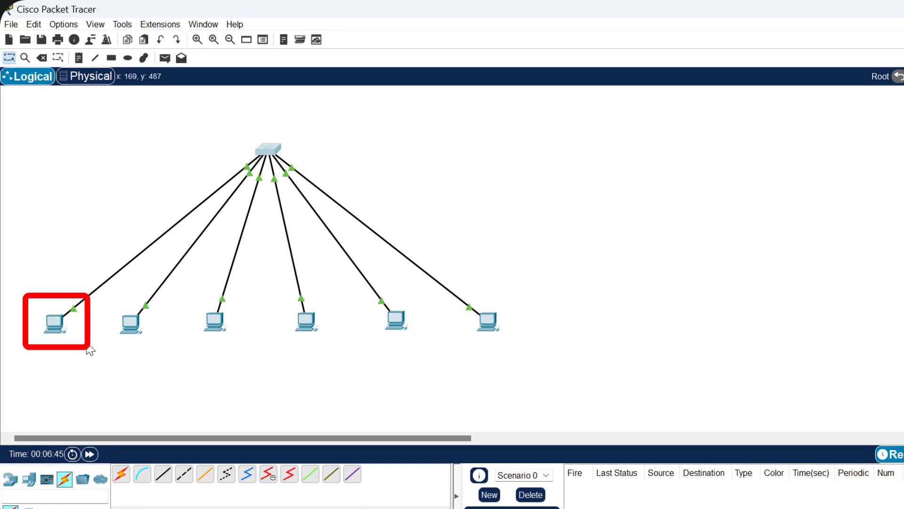
Step: Assign PC0 the static IPv4 address 10.10.10.1 with the default subnet mask 255.0.0.0, and close its window
left_click(54, 336)
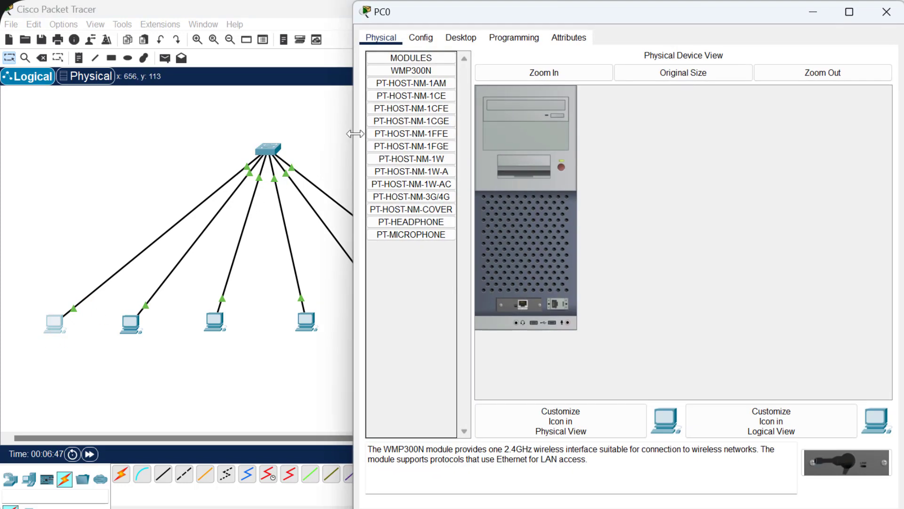
left_click(460, 38)
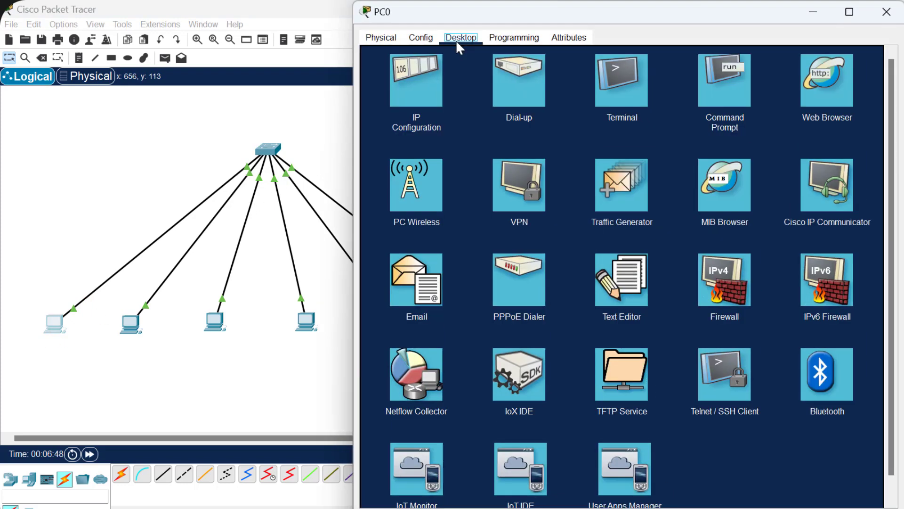
left_click(434, 89)
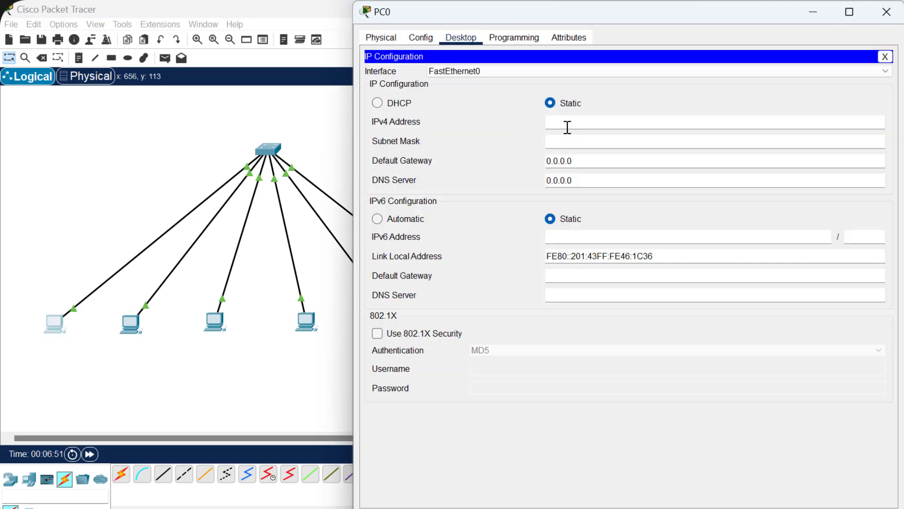
type("10.10.10.1")
key("Tab")
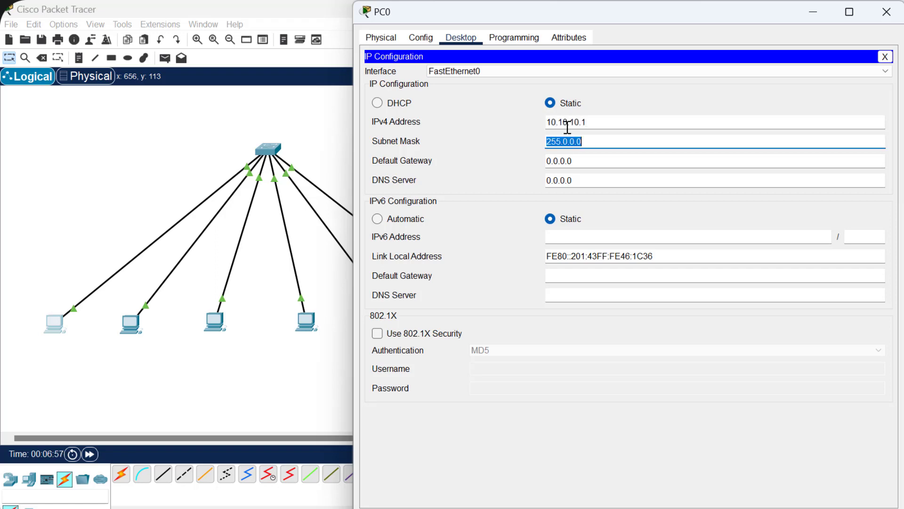
left_click(887, 17)
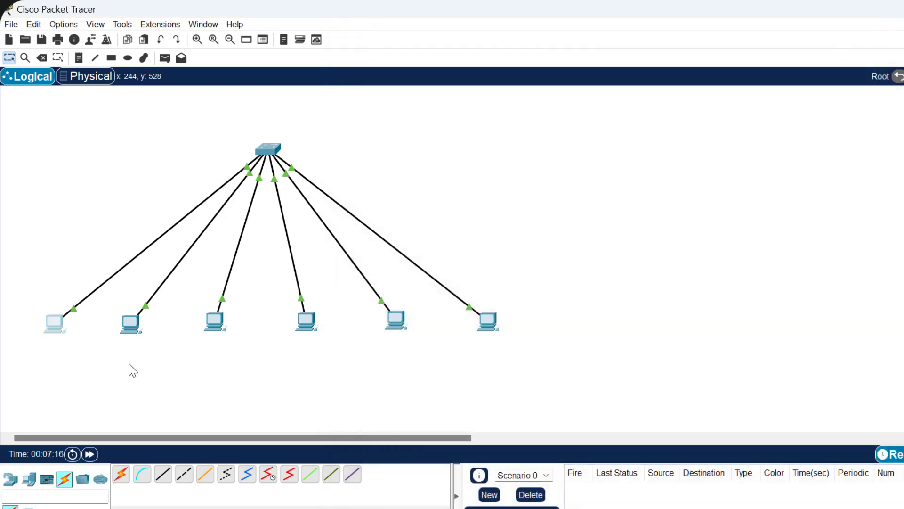
Step: Assign PC1 the static IPv4 address 10.10.10.2 with the default subnet mask, and close its window
left_click(132, 325)
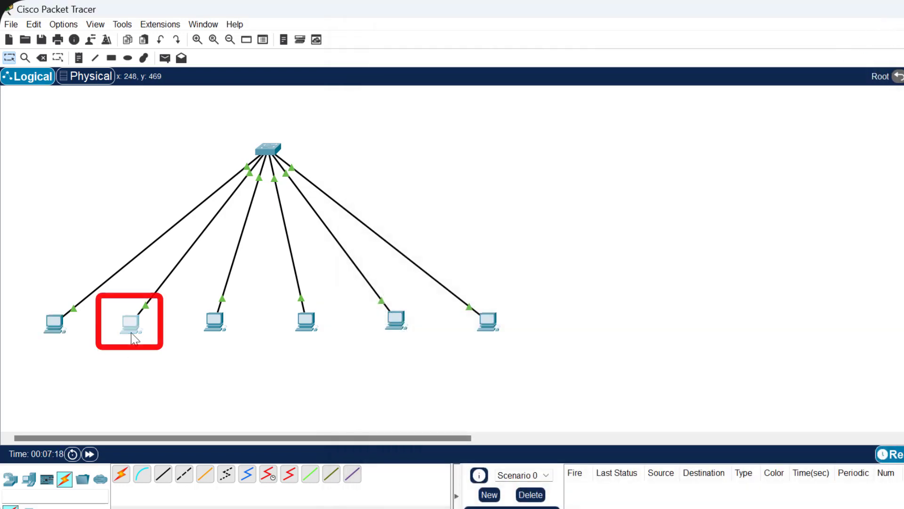
left_click(461, 38)
left_click(414, 79)
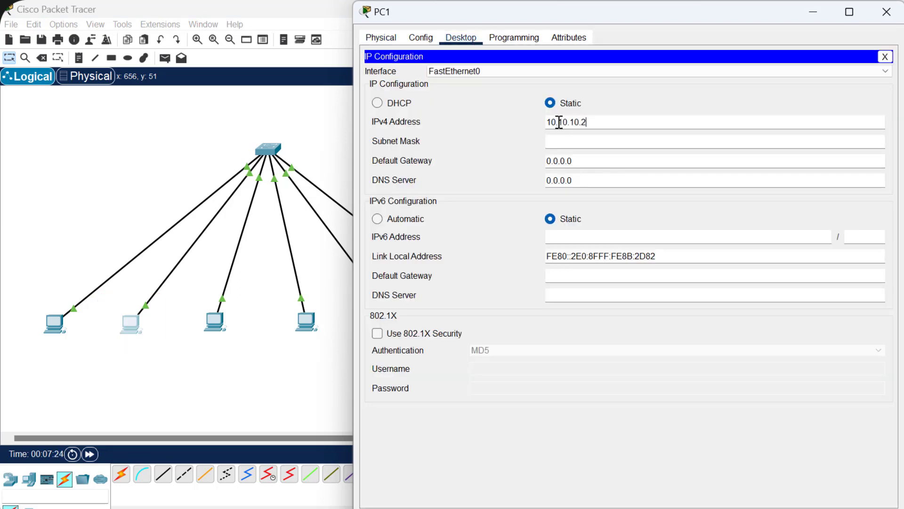
left_click(560, 122)
type("10.10.10.2")
key("Tab")
left_click(887, 12)
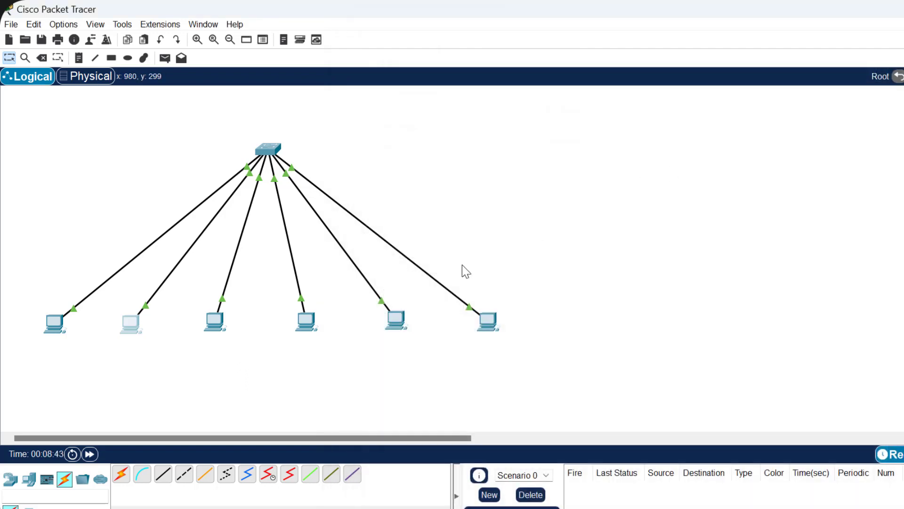
Step: Assign PC2 the static IPv4 address 10.10.10.3 with the default subnet mask 255.0.0.0, and close its window
left_click(216, 322)
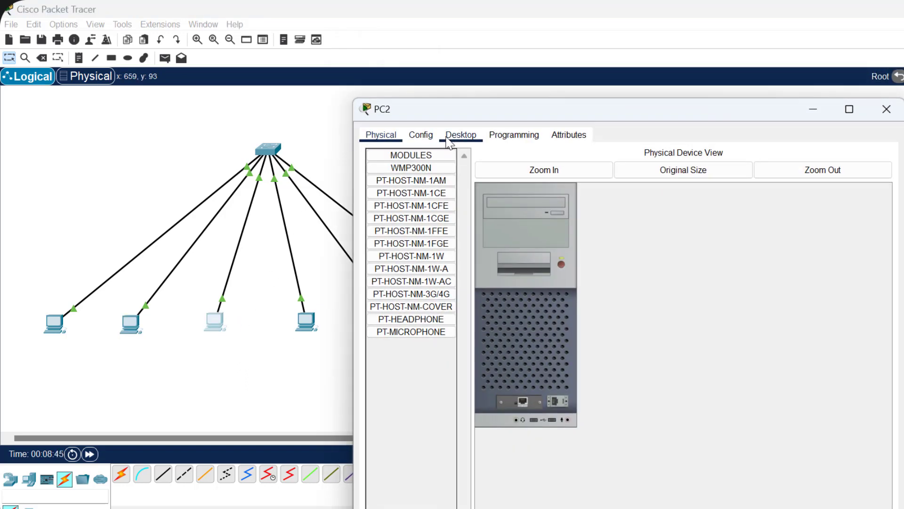
left_click(461, 135)
left_click(426, 177)
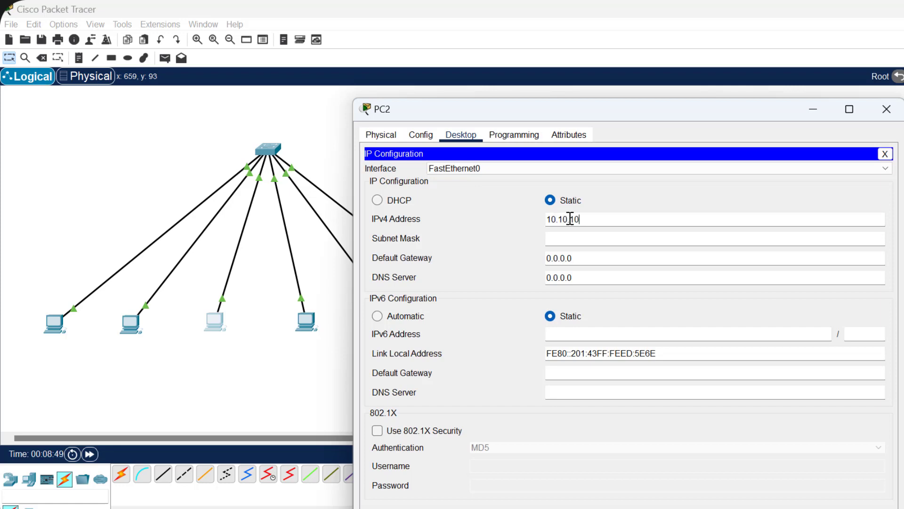
left_click(570, 219)
type("10.10.10.3")
key("Tab")
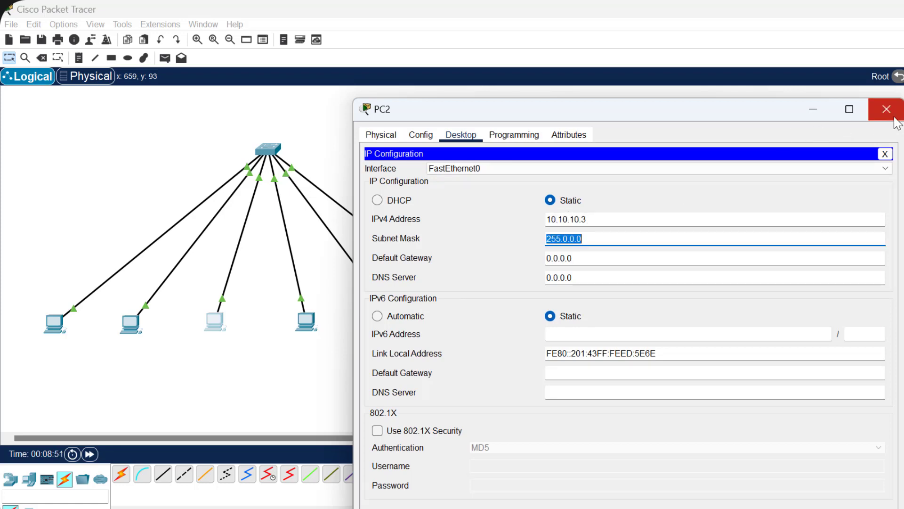
left_click(886, 108)
Step: Assign PC3 the static IPv4 address 10.10.10.4 with the default subnet mask 255.0.0.0, and close its window
left_click(307, 324)
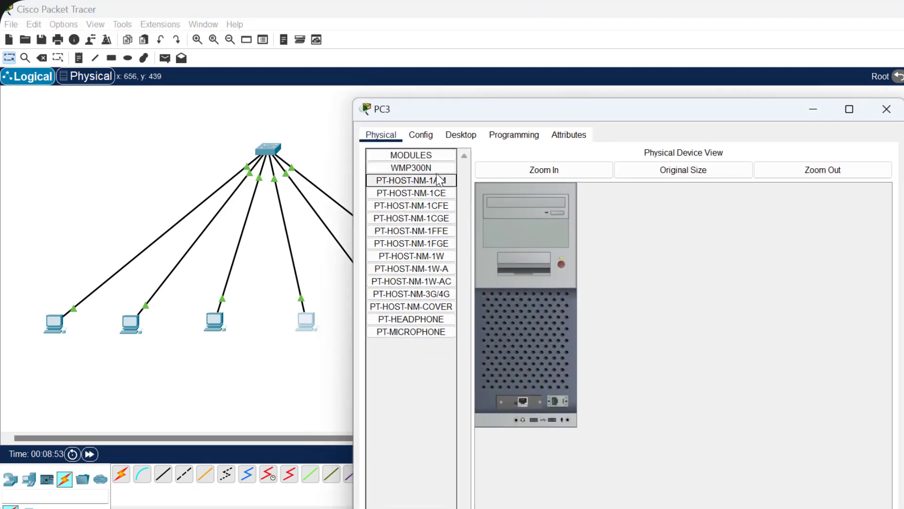
left_click(473, 141)
left_click(450, 198)
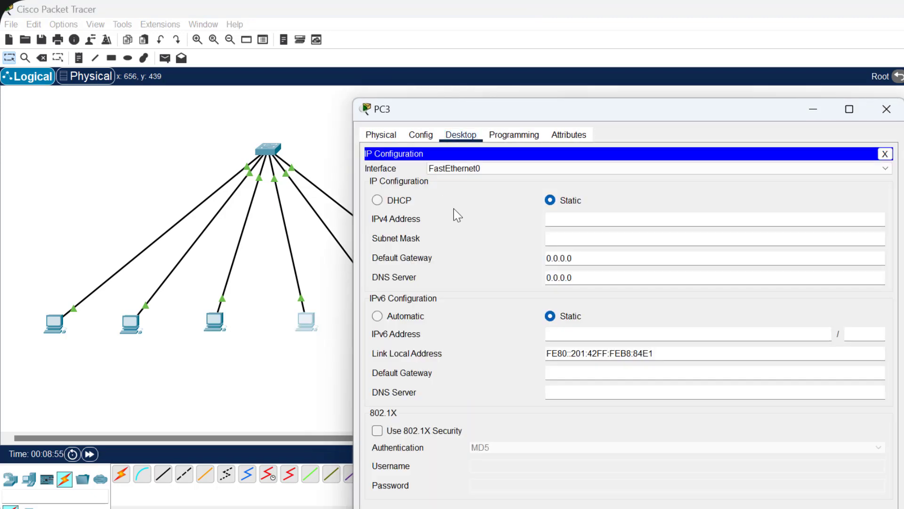
left_click(563, 219)
type("10.10.10.4")
key("Tab")
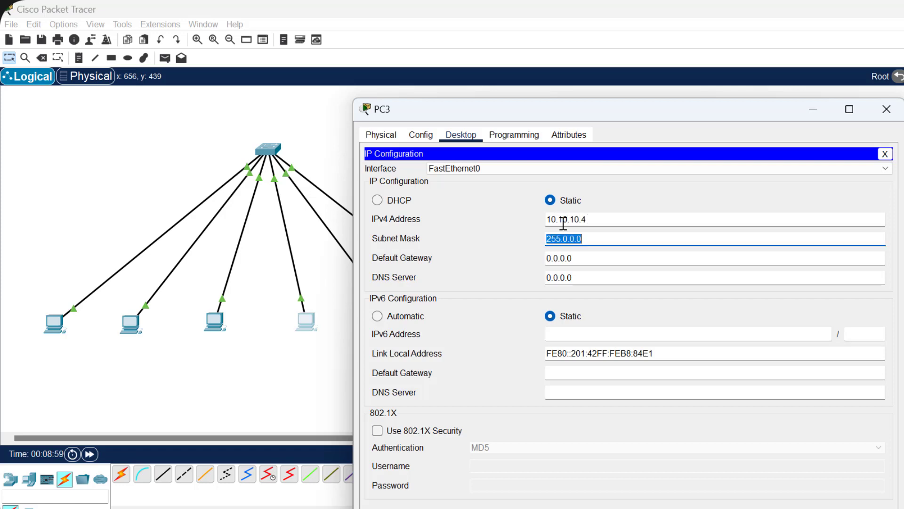
left_click(886, 110)
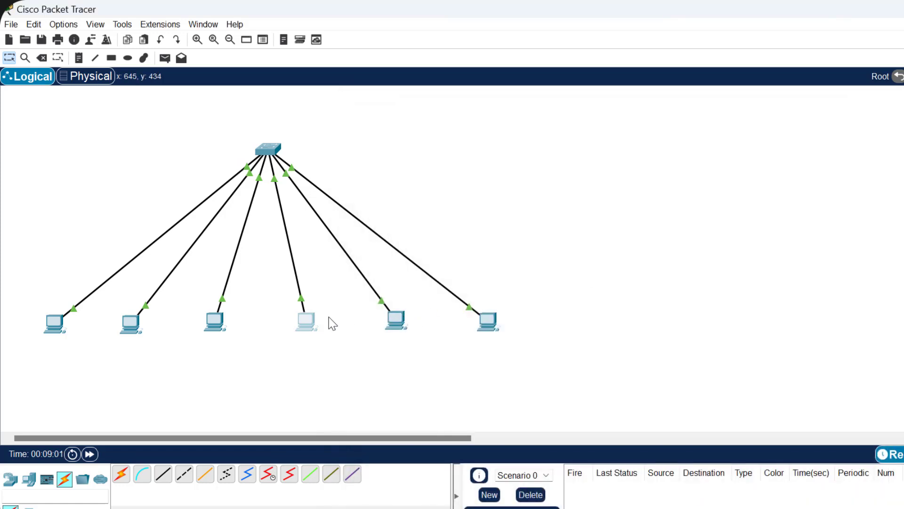
Step: Assign PC4 the static IPv4 address 10.10.10.5 with the default subnet mask 255.0.0.0, and close its window
left_click(391, 321)
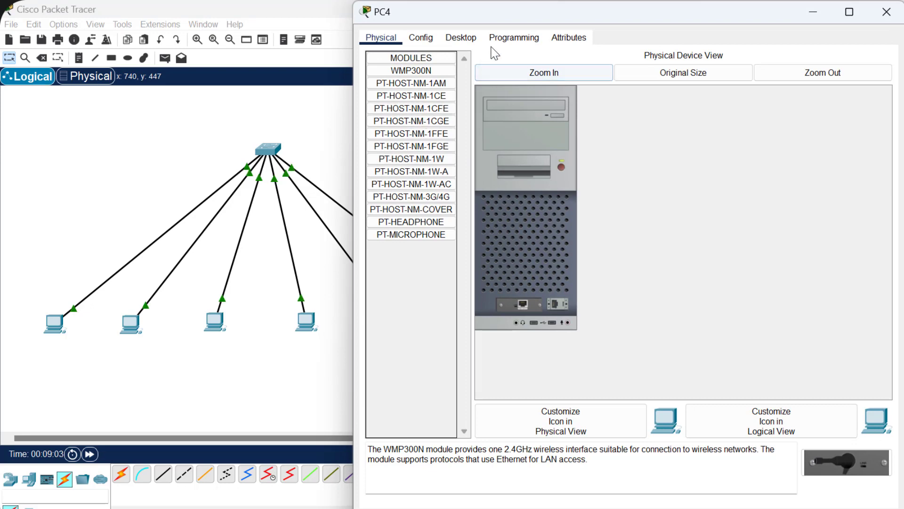
left_click(461, 38)
left_click(439, 66)
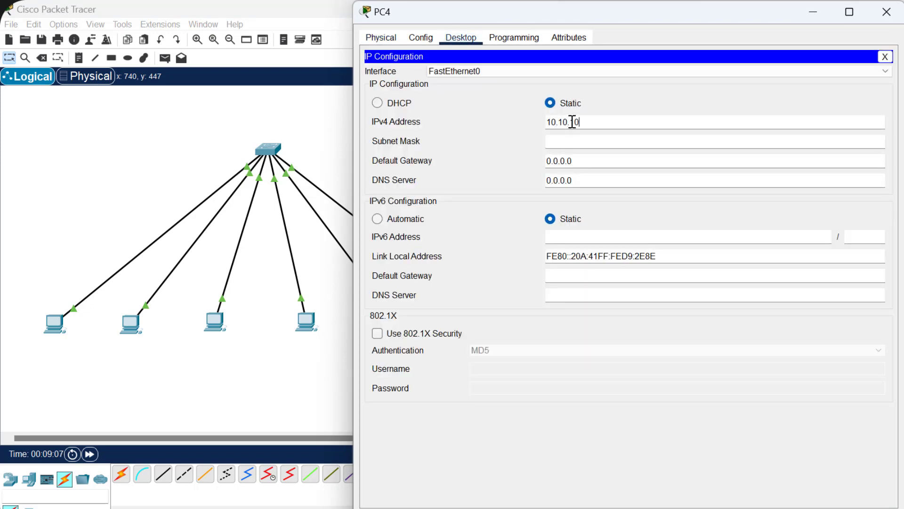
key("Tab")
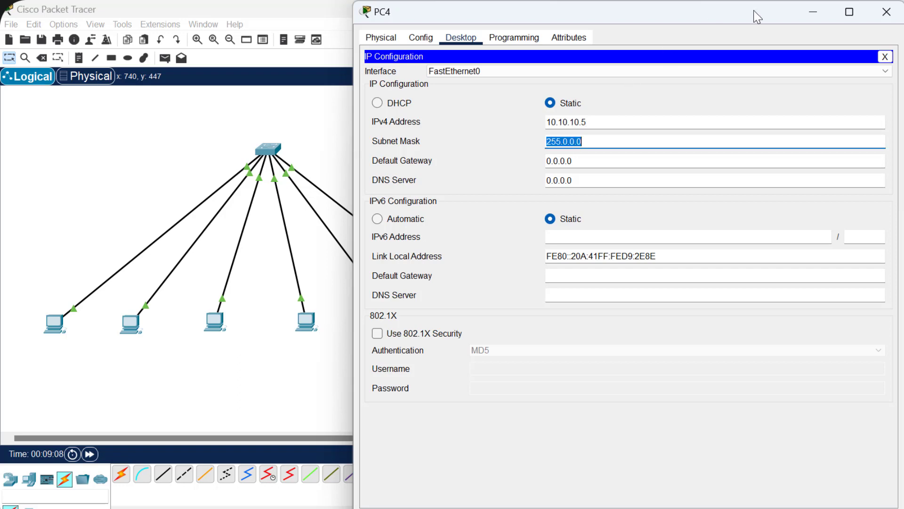
left_click(887, 11)
Step: Assign PC5 the static IPv4 address 10.10.10.6 with the default subnet mask, and close its window
left_click(489, 324)
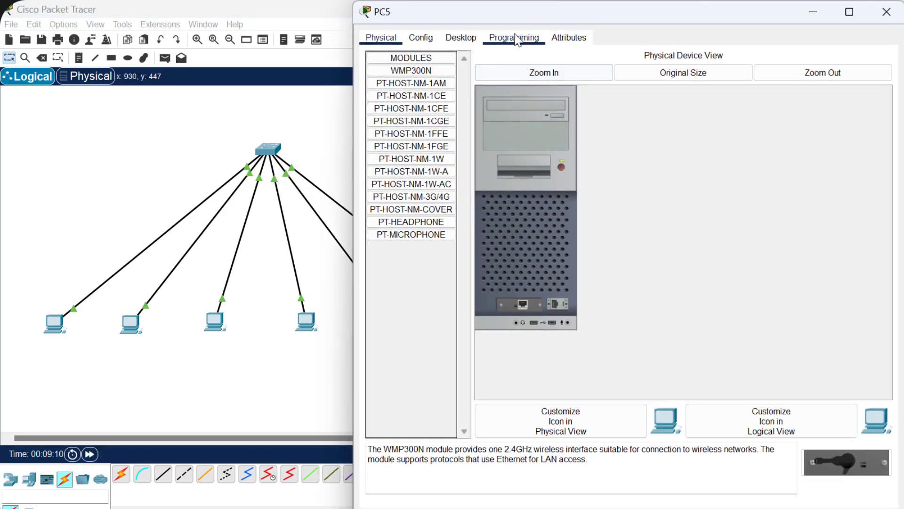
left_click(461, 38)
left_click(424, 97)
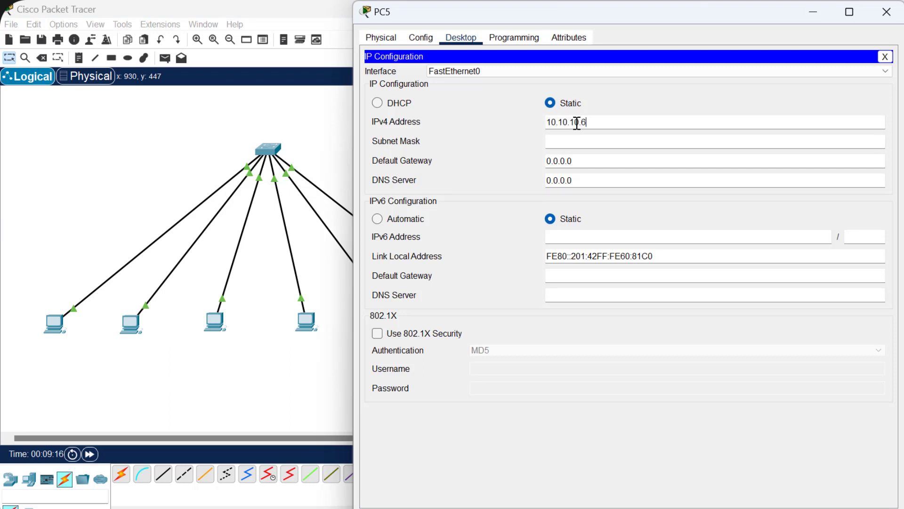
key("Tab")
left_click(887, 12)
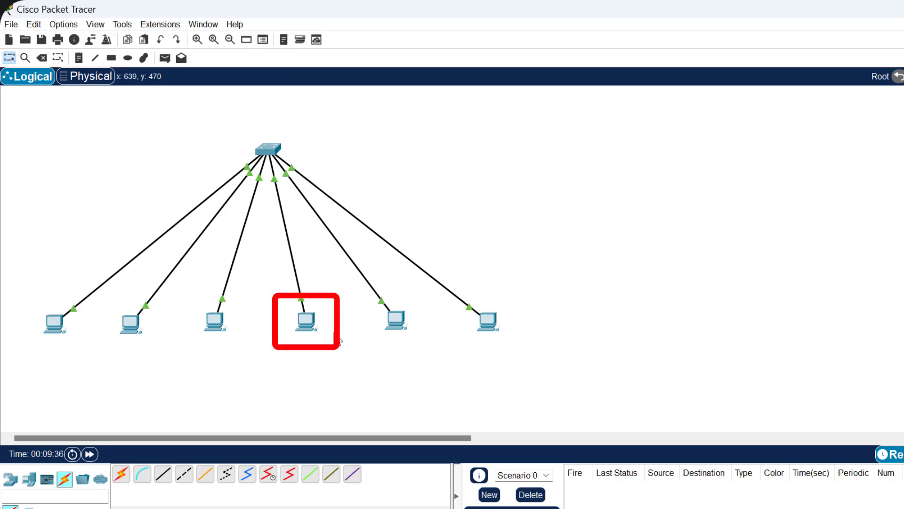
Step: Run ipconfig in PC3's Command Prompt, check its IPv4 address line, and close the PC3 window
left_click(306, 322)
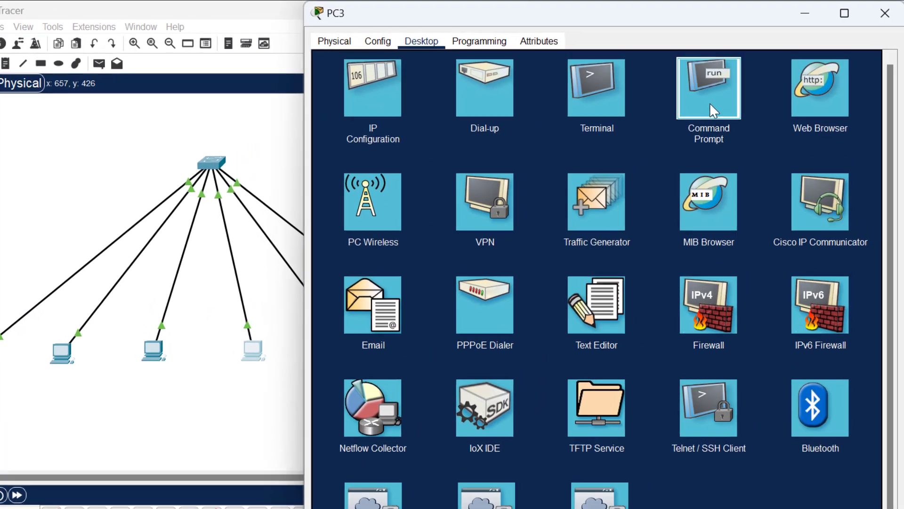
left_click(726, 92)
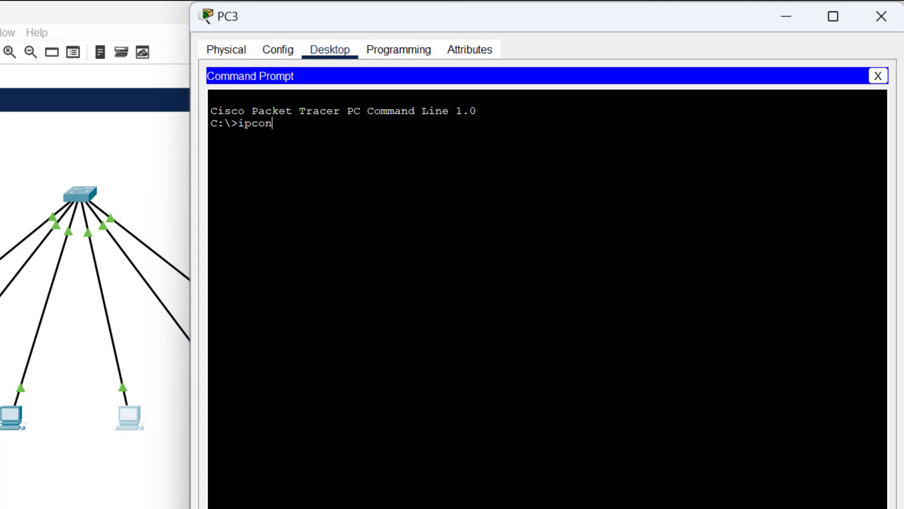
type("ipconfig")
key("Return")
left_click_drag(531, 209, 236, 220)
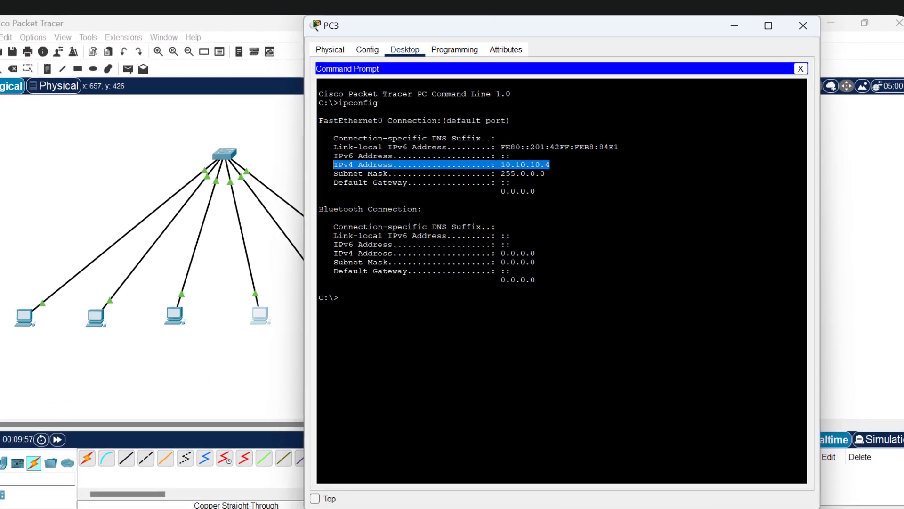
left_click(805, 25)
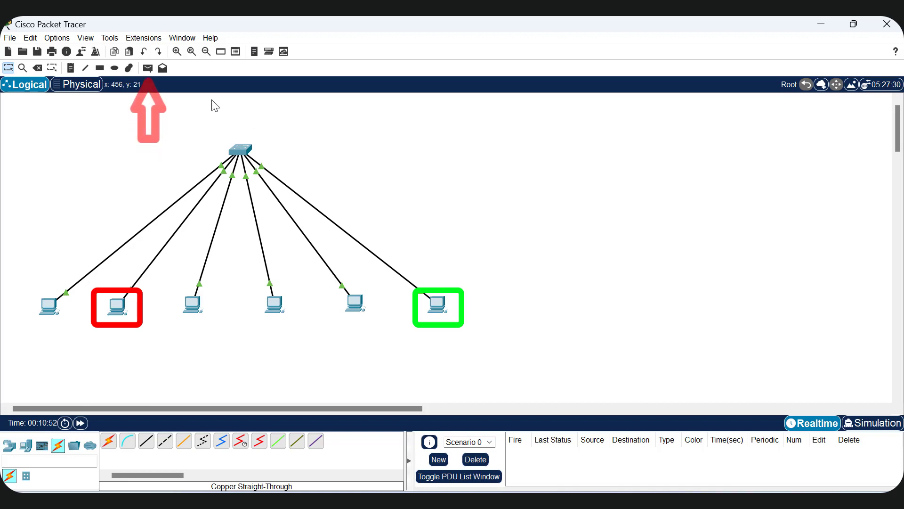
Step: Send a simple PDU from PC1 to PC5 in Realtime mode to test their connection
left_click(147, 68)
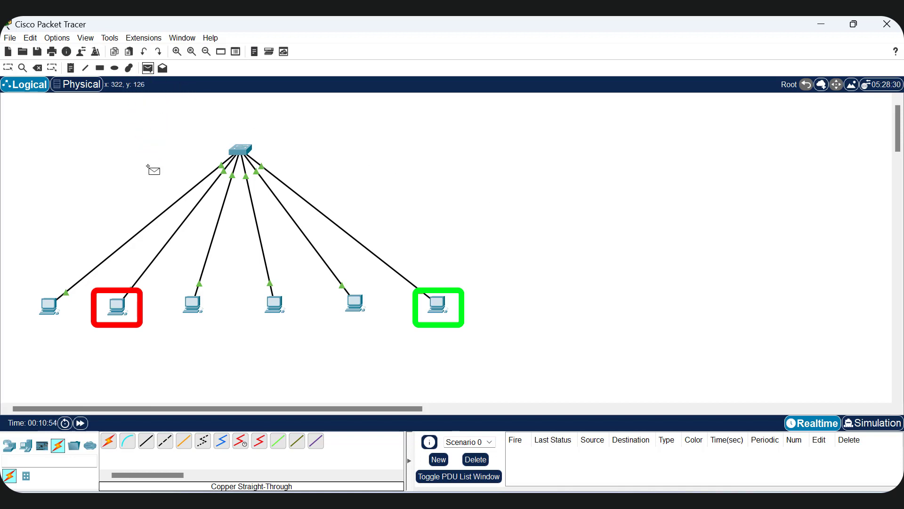
left_click(122, 305)
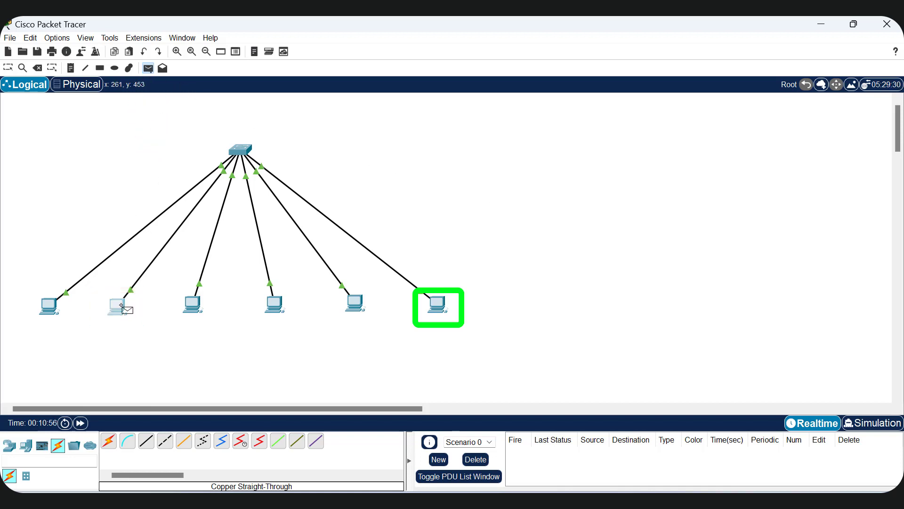
left_click(442, 300)
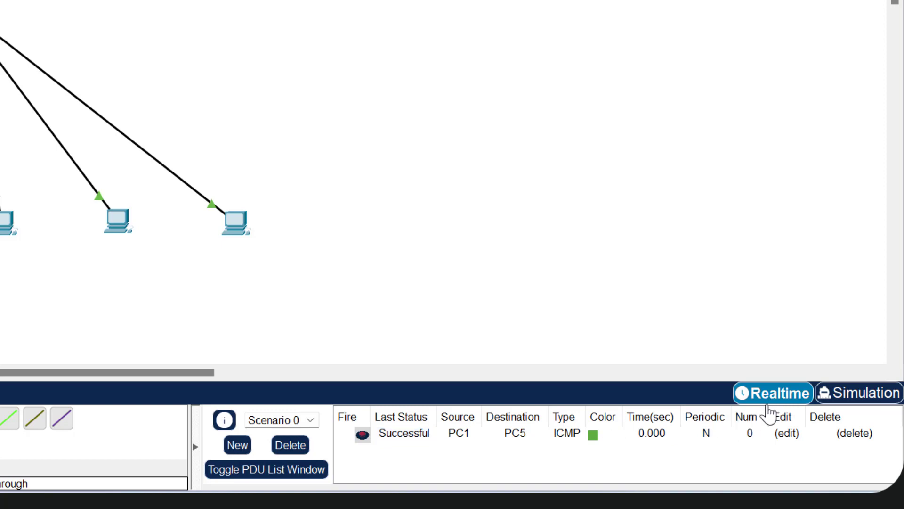
Step: Switch to Simulation mode and add a simple PDU from PC1 to PC5
left_click(863, 394)
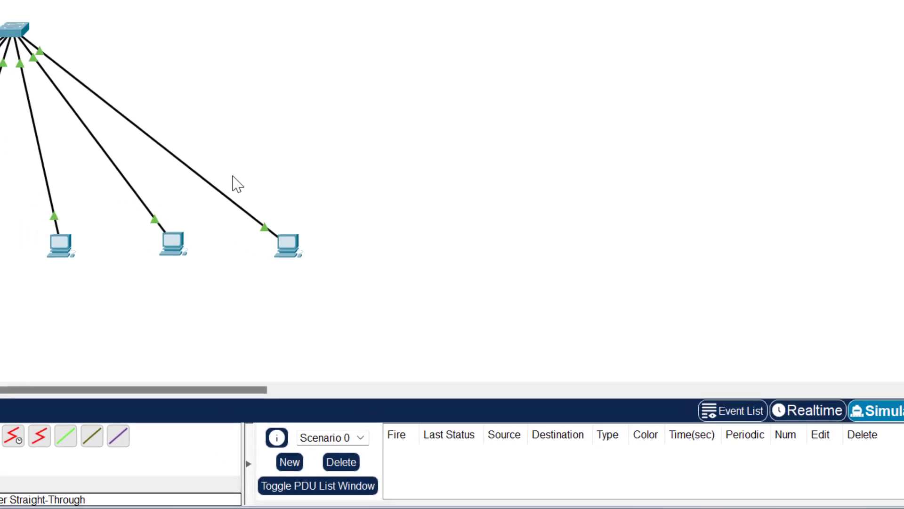
left_click(153, 50)
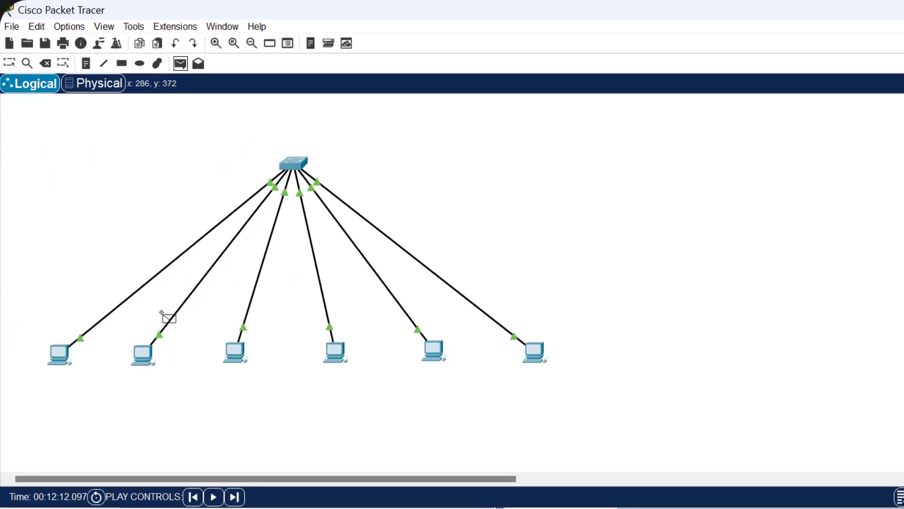
left_click(150, 358)
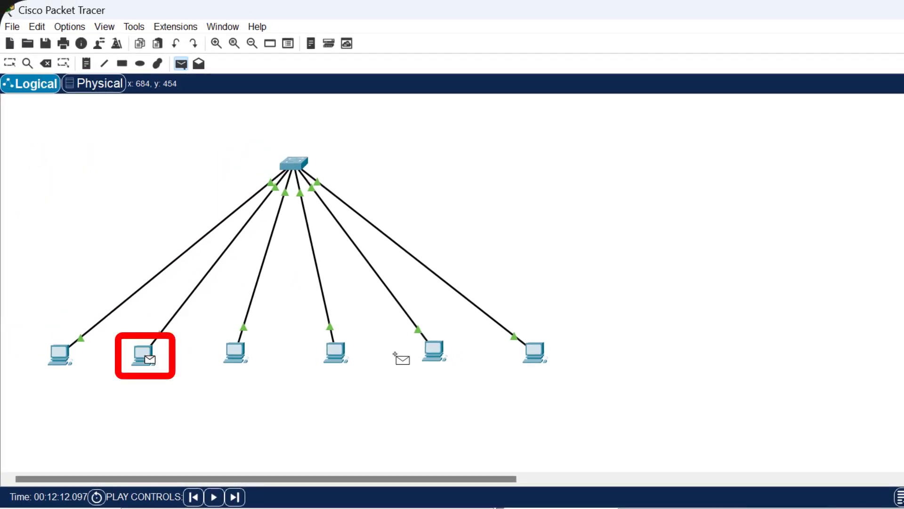
left_click(540, 355)
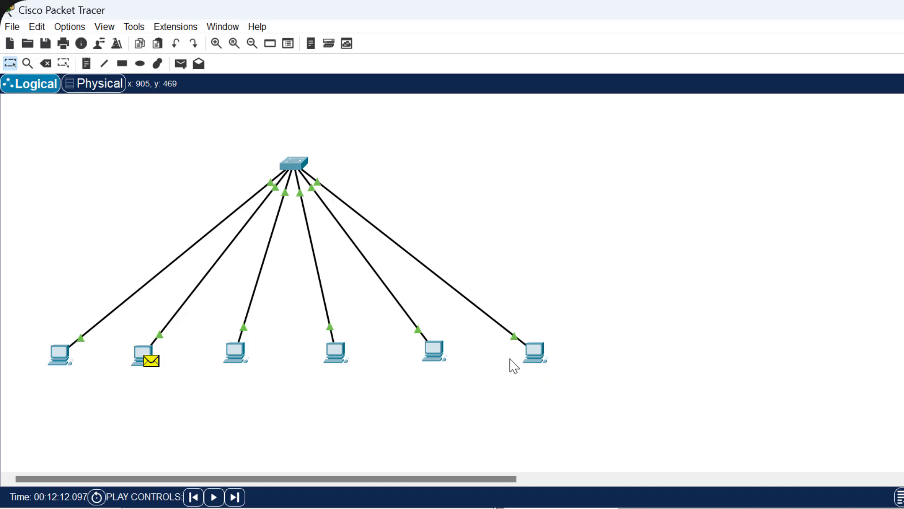
Step: Place the text notes 10.10.10.2 beneath PC1 and 10.10.10.6 beneath PC5
left_click(86, 63)
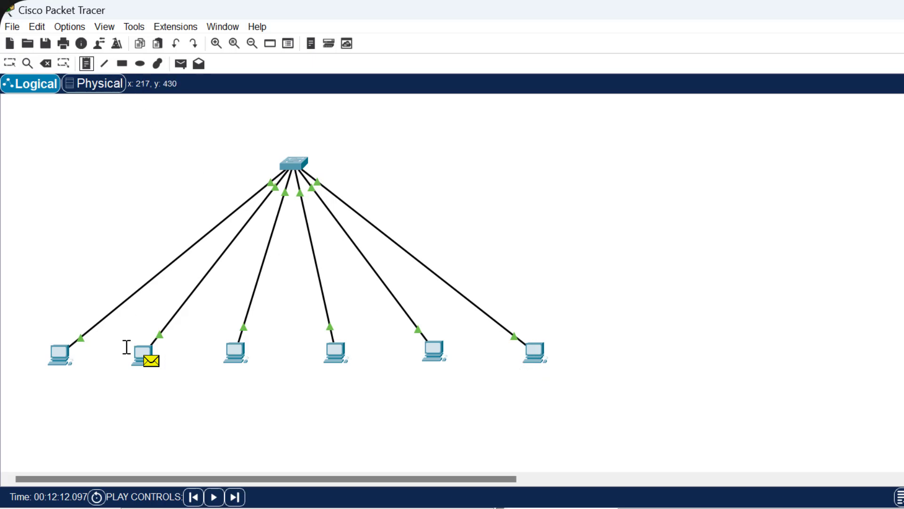
left_click(124, 377)
type("10.10.10")
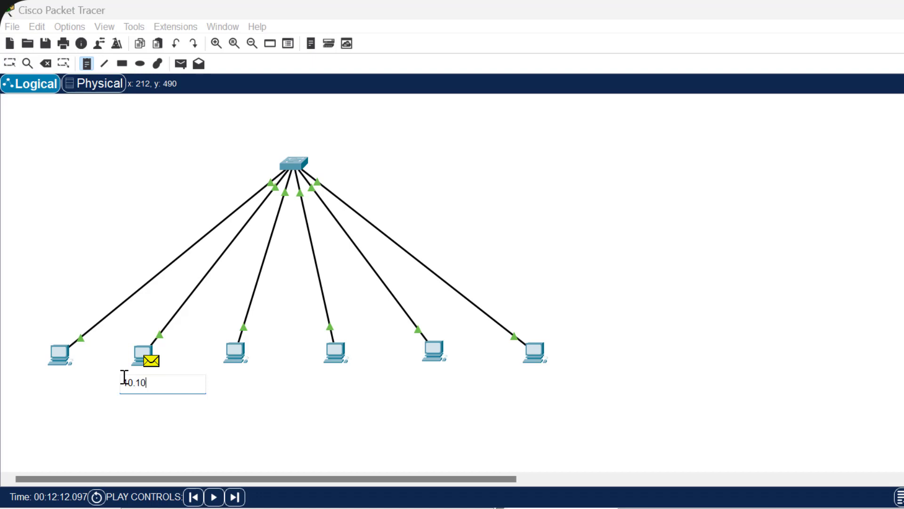
type(".2")
left_click(518, 375)
type("10.10.10.6")
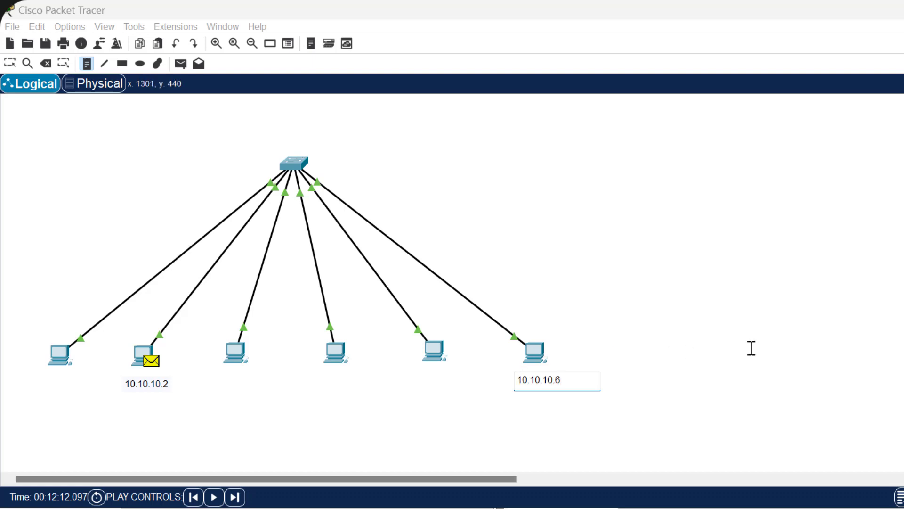
key("Escape")
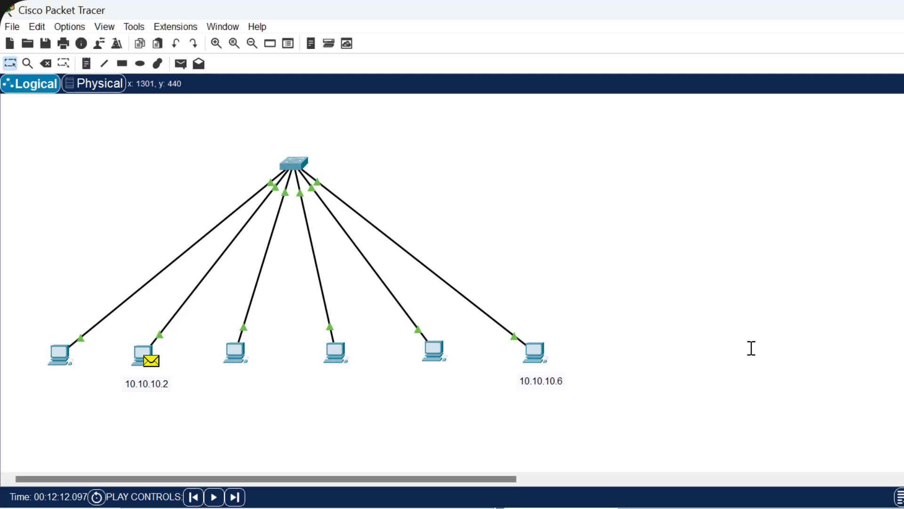
Step: Play the packet simulation, pausing it at the switch, and resume it until the packet is back at PC1
left_click(214, 497)
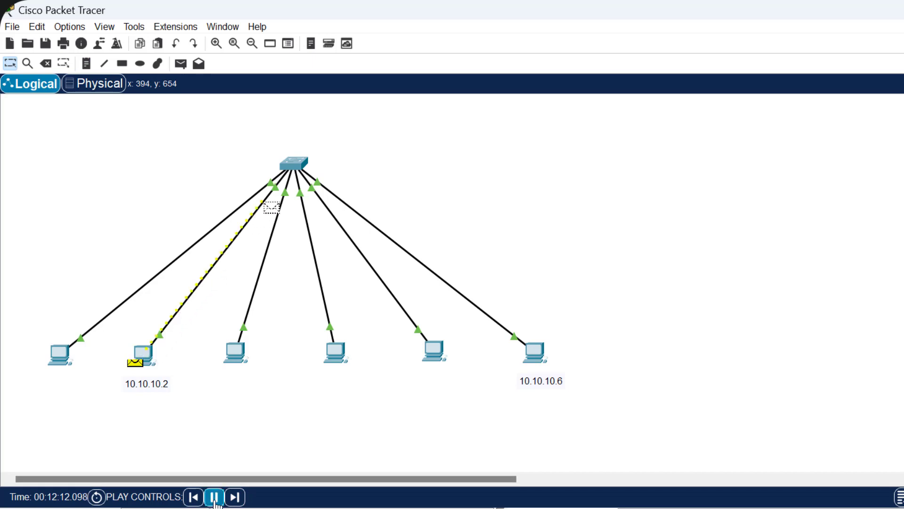
left_click(214, 497)
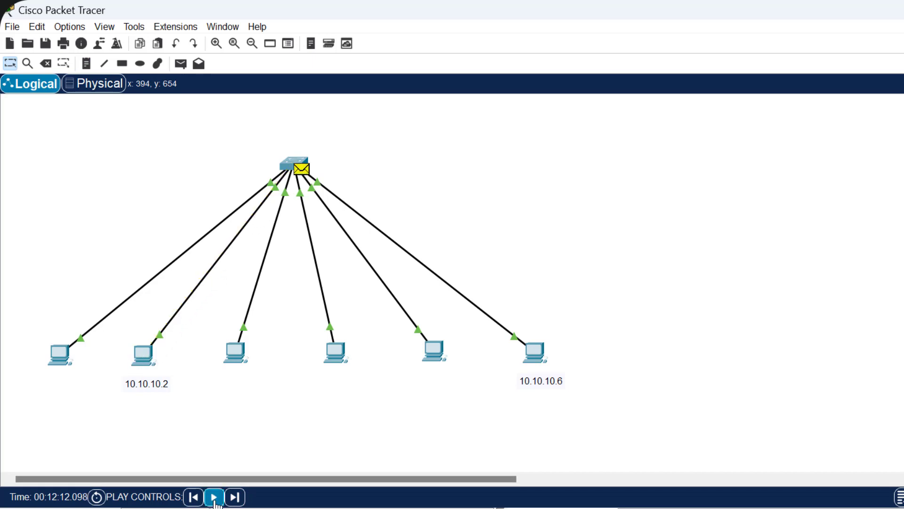
left_click(215, 498)
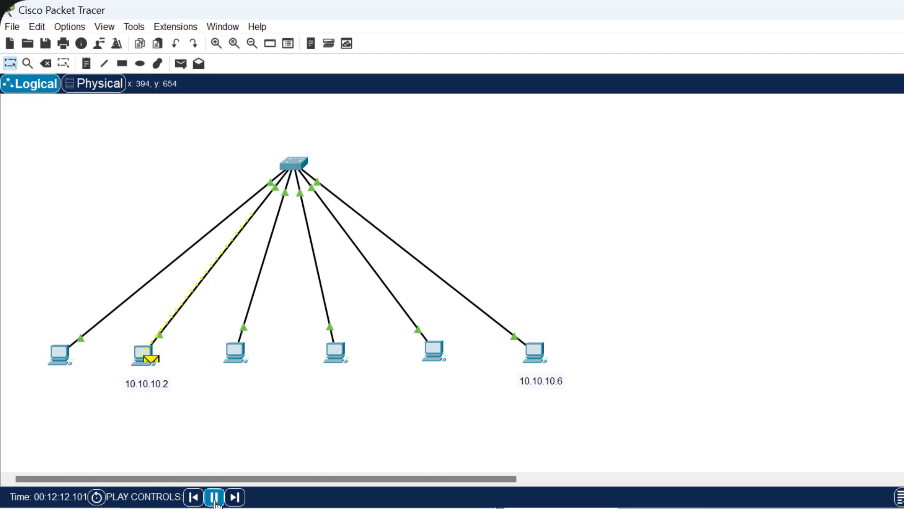
left_click(215, 501)
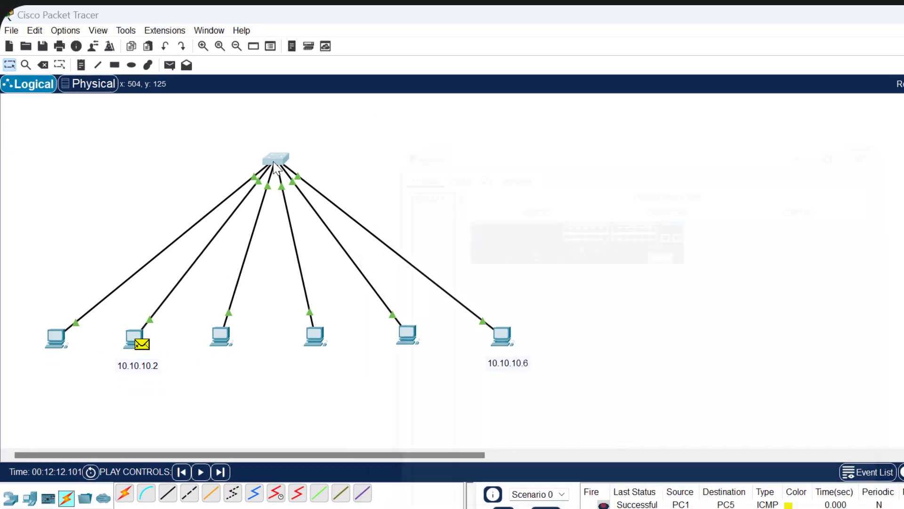
Step: Open the switch's command line interface and enter privileged mode with the command en
left_click(275, 162)
left_click(408, 50)
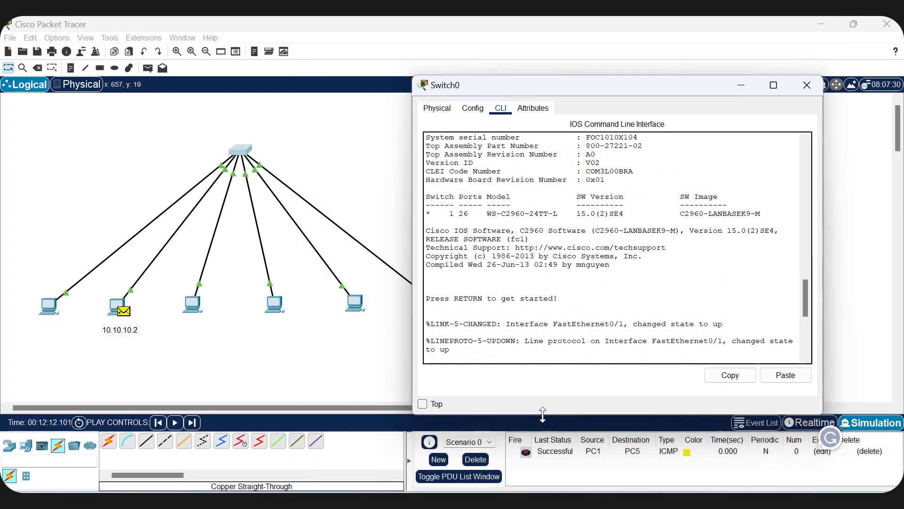
key("Return")
key("Return")
key("Return")
key("Return")
key("Return")
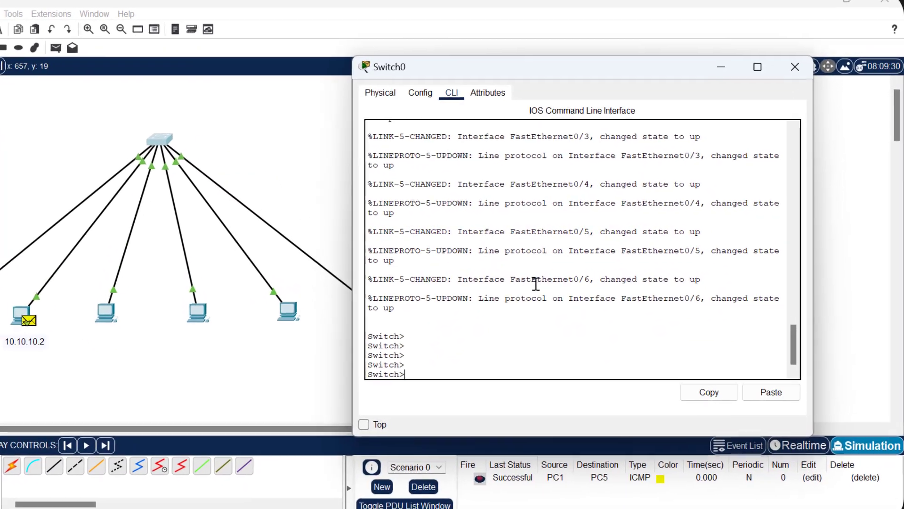
type("en")
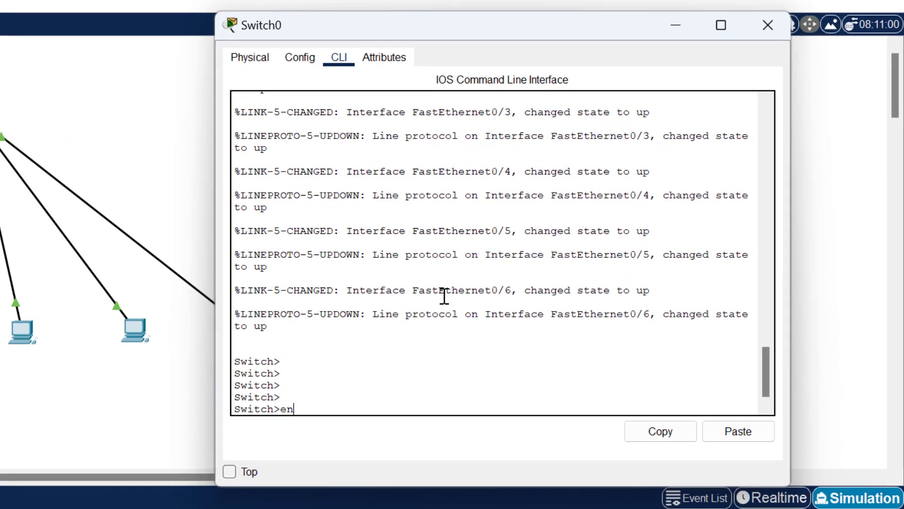
key("Return")
key("Return")
key("Return")
key("Return")
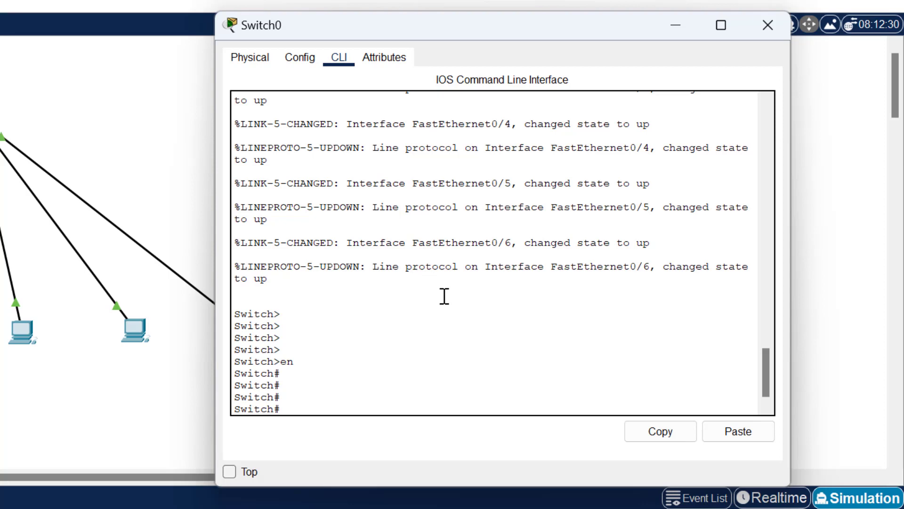
Step: Display the switch's learned MAC addresses with the command show mac address-table
type("w mac address-table")
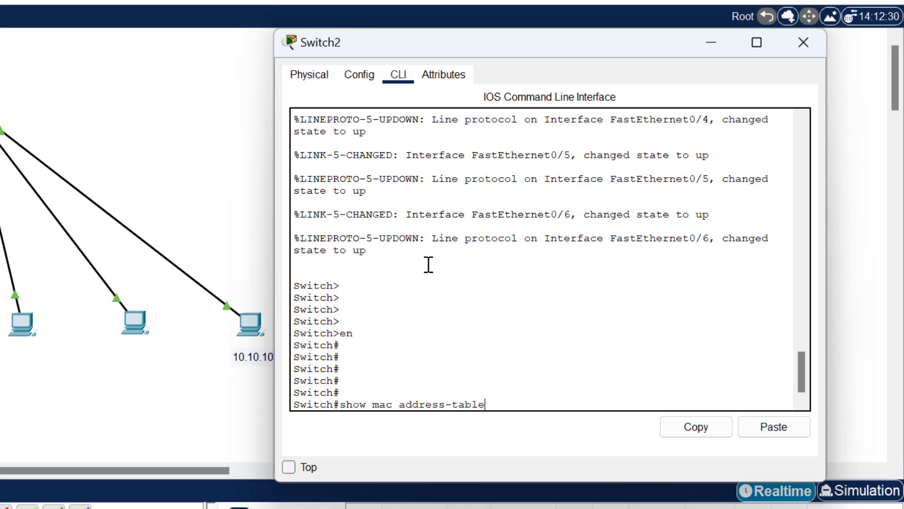
key("Return")
key("Return")
key("Return")
key("Return")
key("Return")
key("Return")
key("Return")
key("Return")
key("Return")
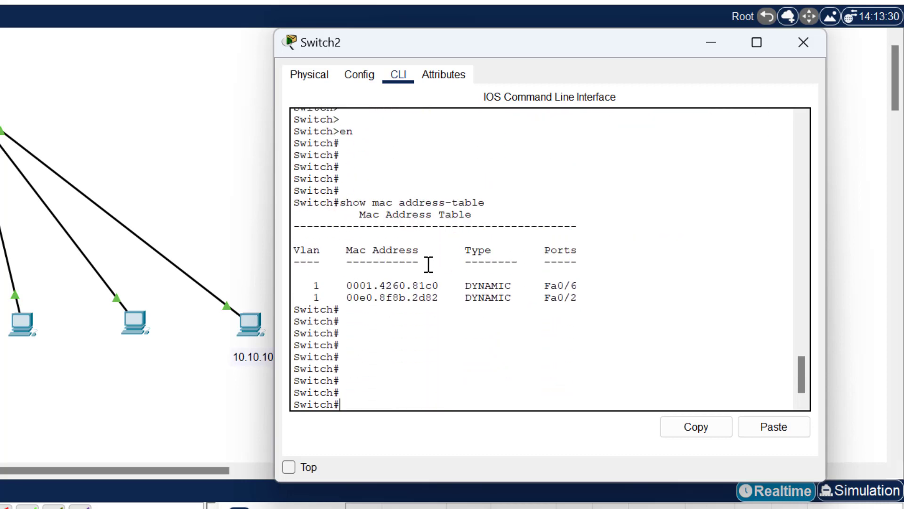